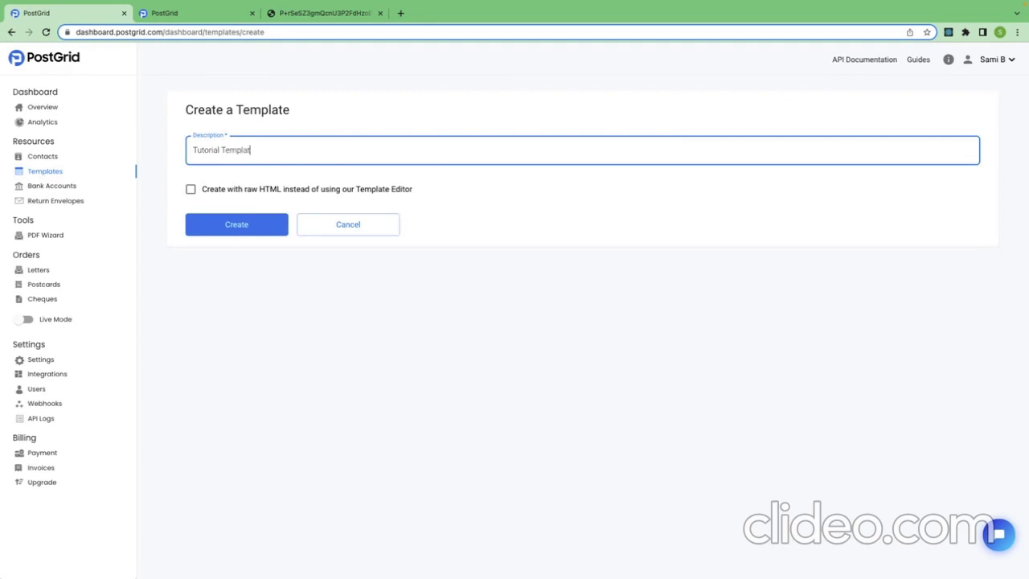
# - Create the template "Tutorial Template" and start editing it as a US & International Postcard (9x6), front side
pyautogui.click(265, 224)
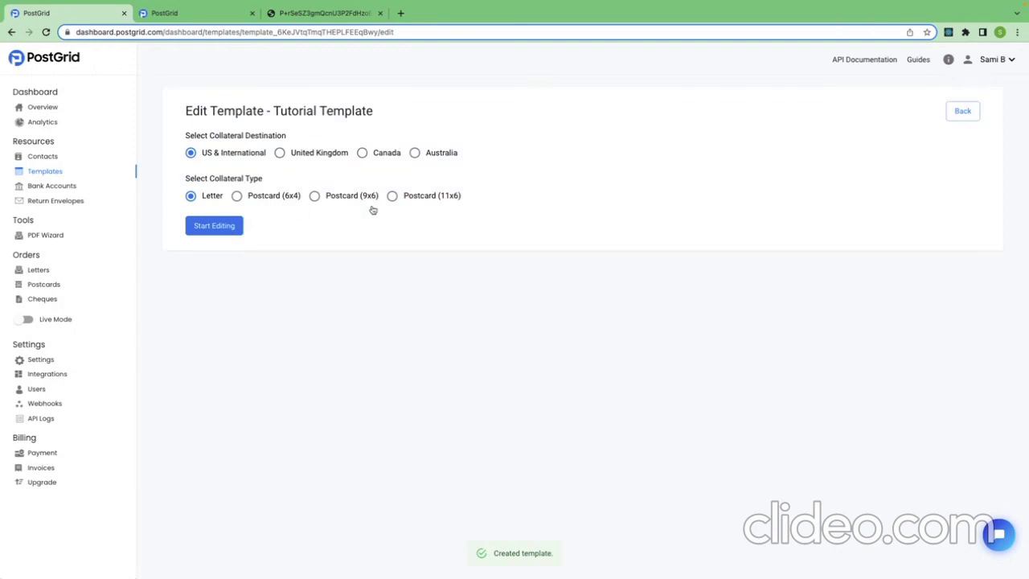
pyautogui.click(315, 197)
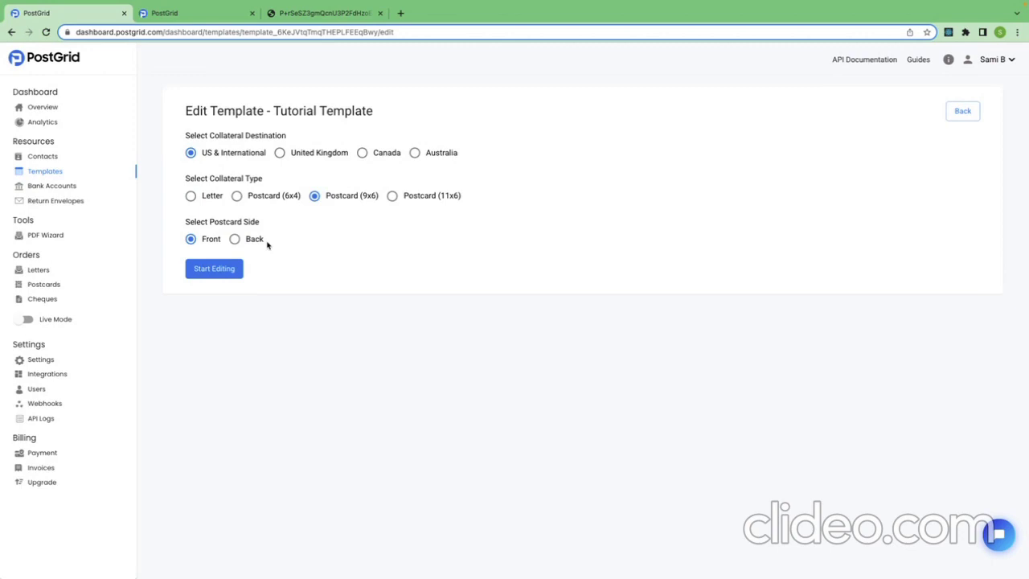
pyautogui.click(214, 269)
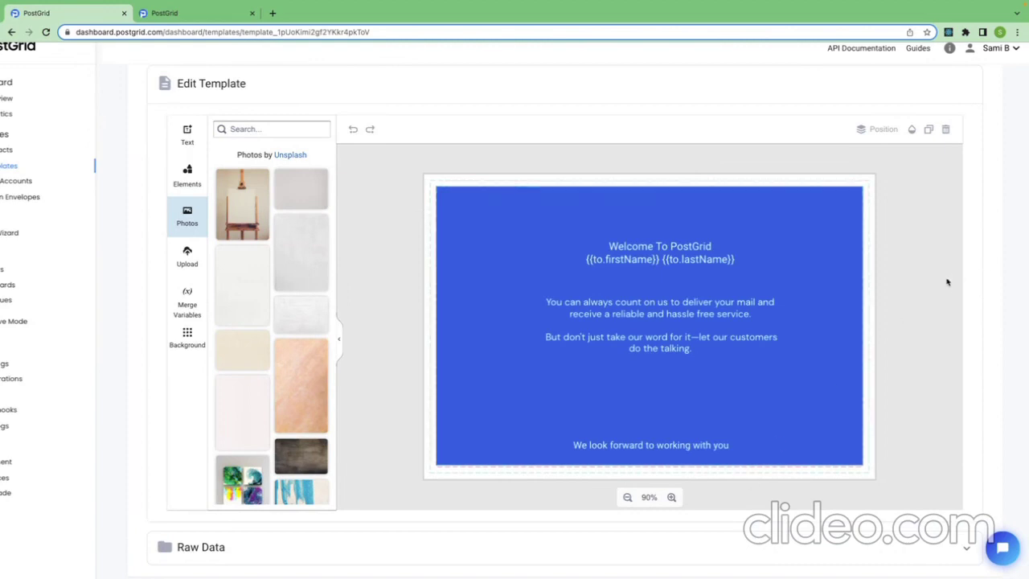
# - Review the designs and merge variables of the finished front-side and back-side tutorial postcard templates
pyautogui.scroll(3, 949, 277)
pyautogui.scroll(-1, 474, 251)
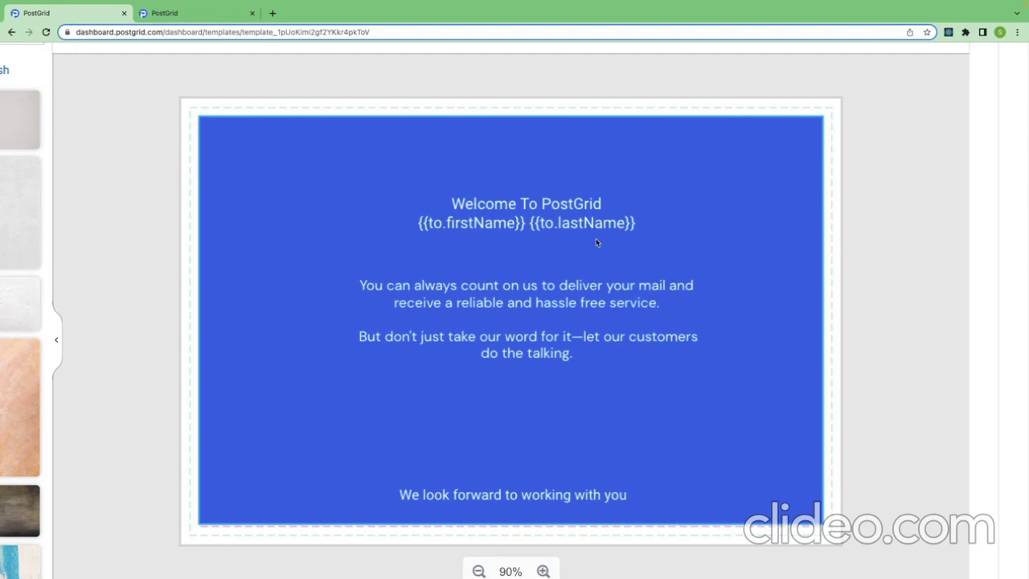
pyautogui.scroll(-5, 596, 238)
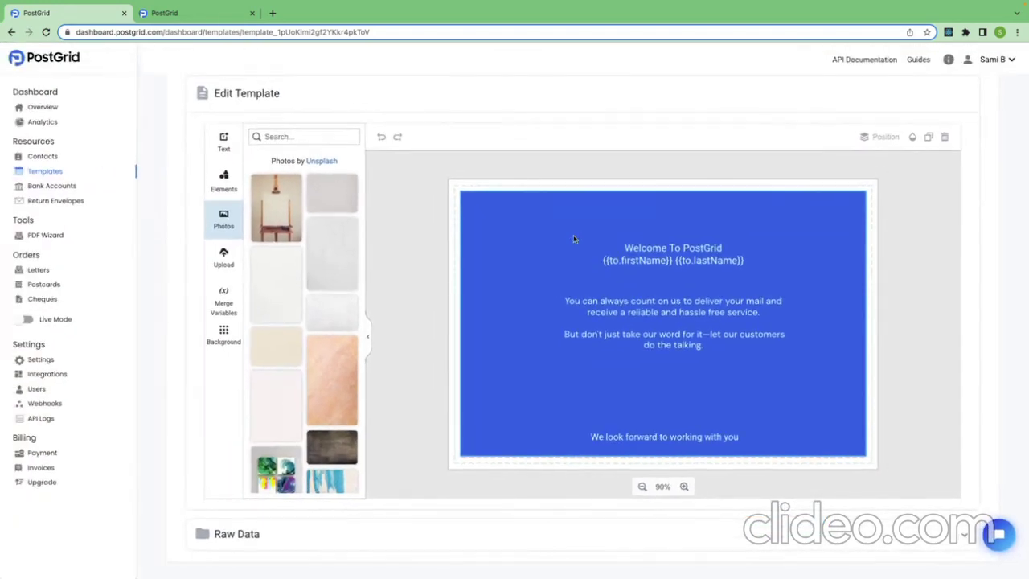
pyautogui.click(169, 13)
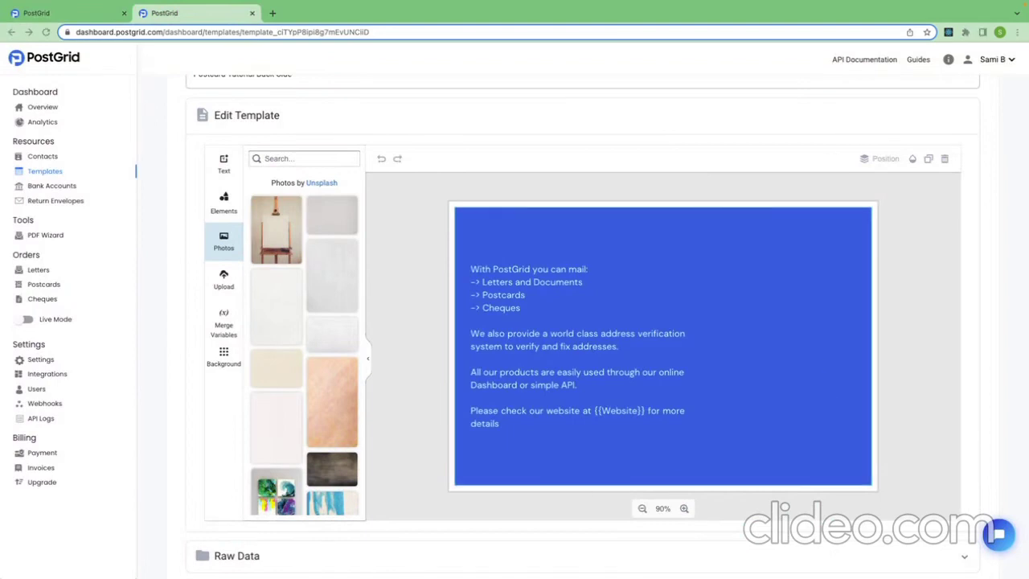
pyautogui.scroll(-1, 718, 553)
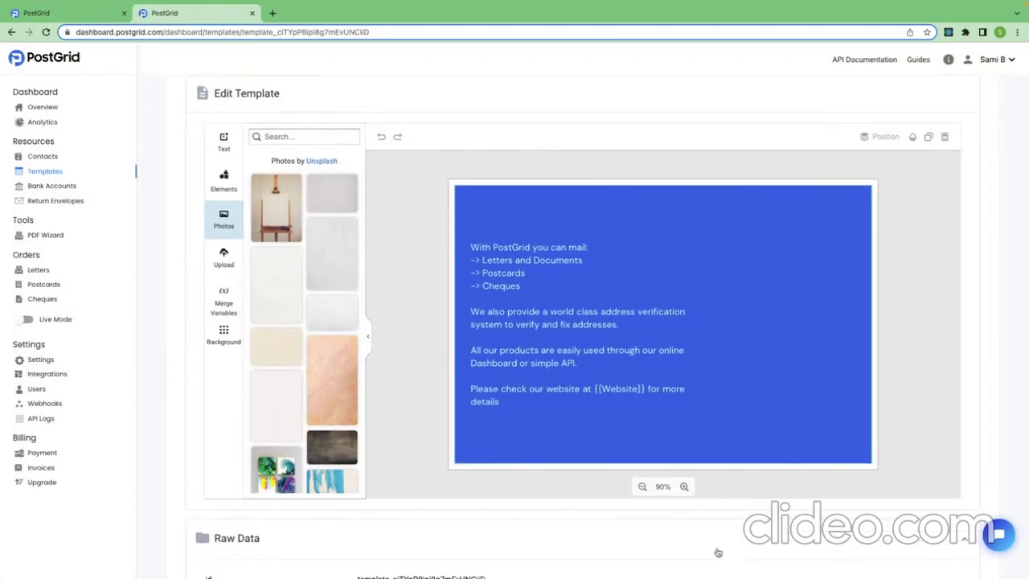
# - Start a new postcard order with the description "Tutorial Postcard" and check the available recipient contacts
pyautogui.click(31, 287)
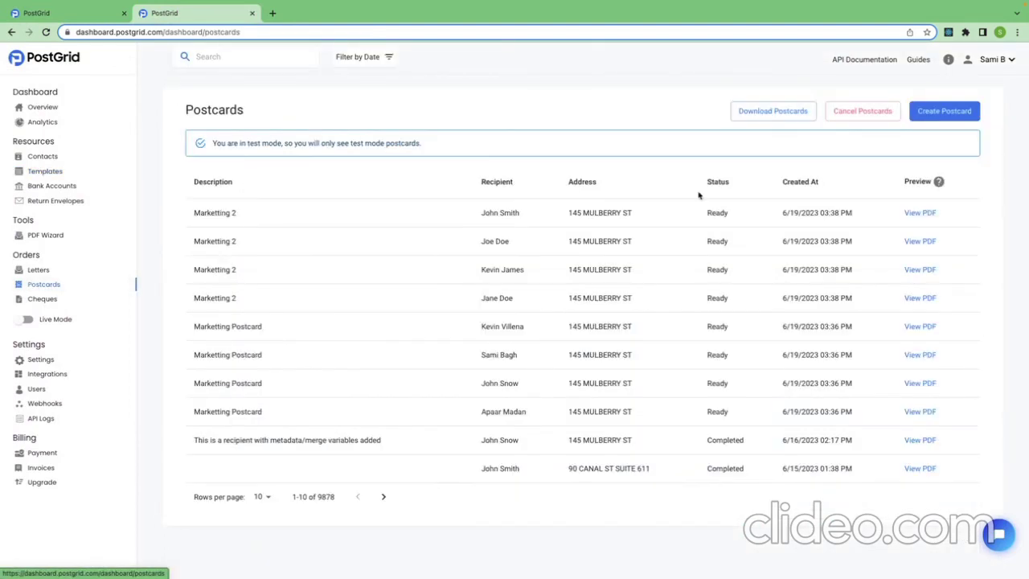
pyautogui.click(942, 113)
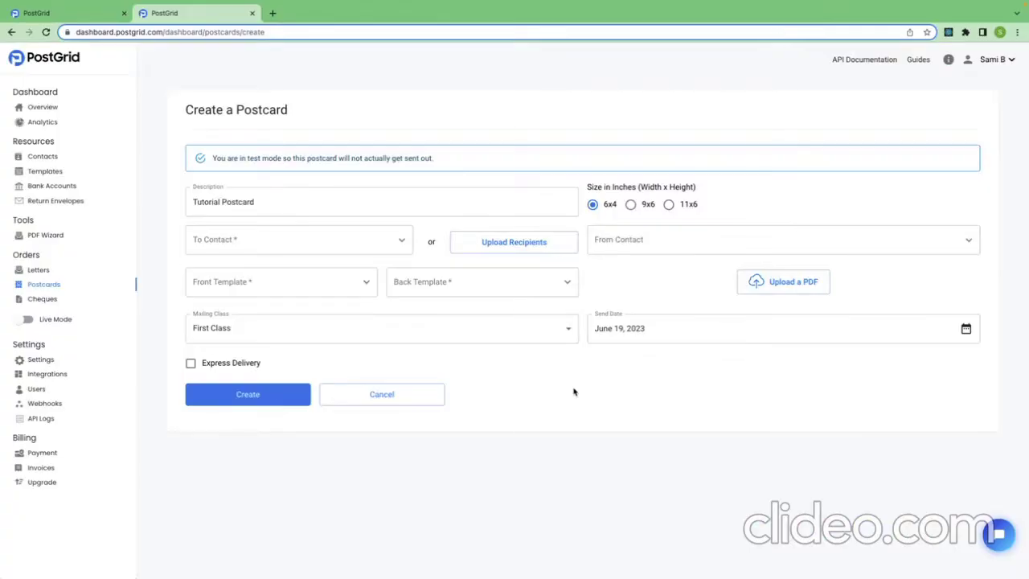
pyautogui.click(402, 243)
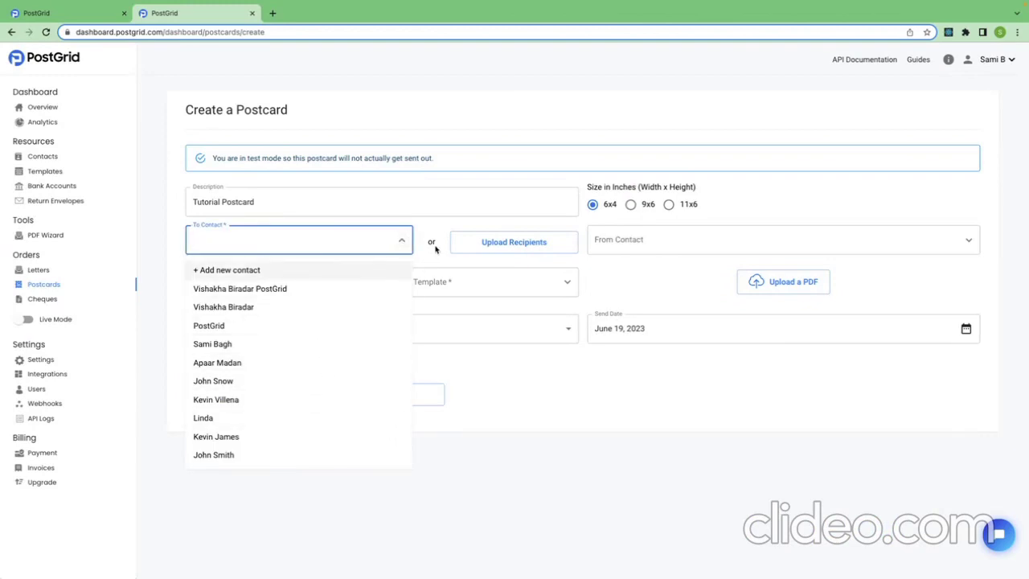
pyautogui.click(435, 250)
# - Download the sample recipients CSV file offered for the recipient upload and open it in Excel
pyautogui.click(507, 242)
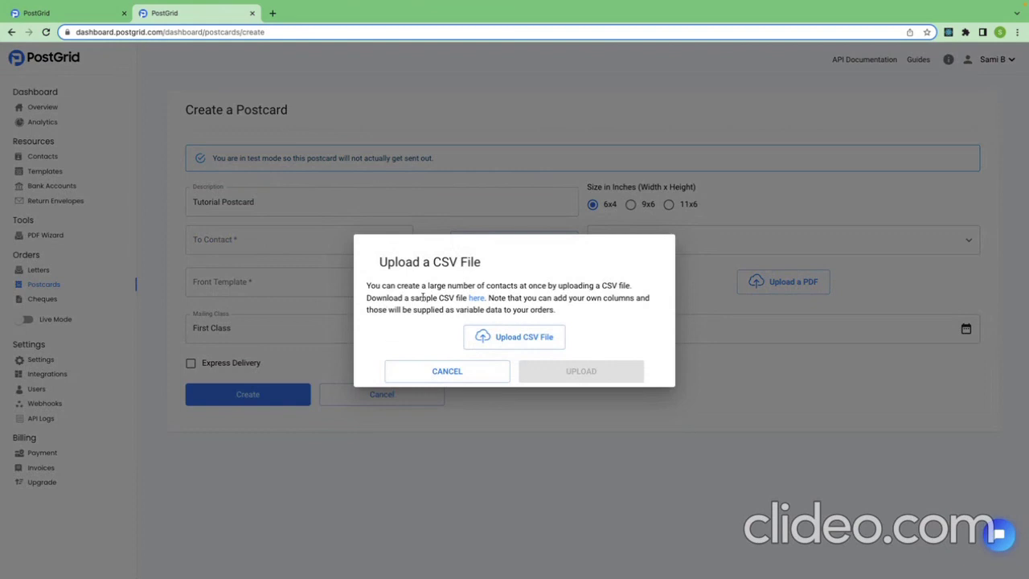
pyautogui.click(476, 297)
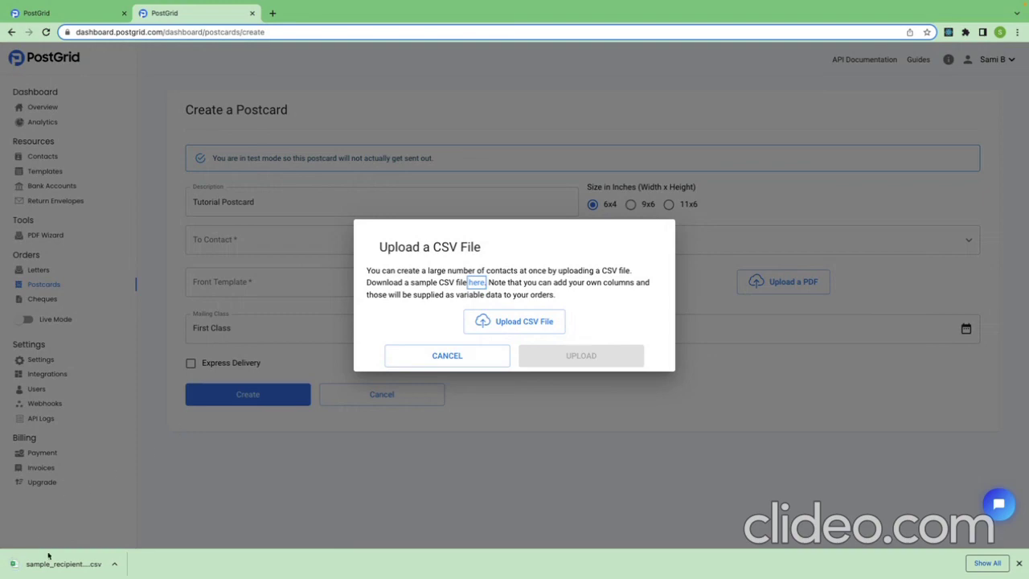
pyautogui.click(50, 563)
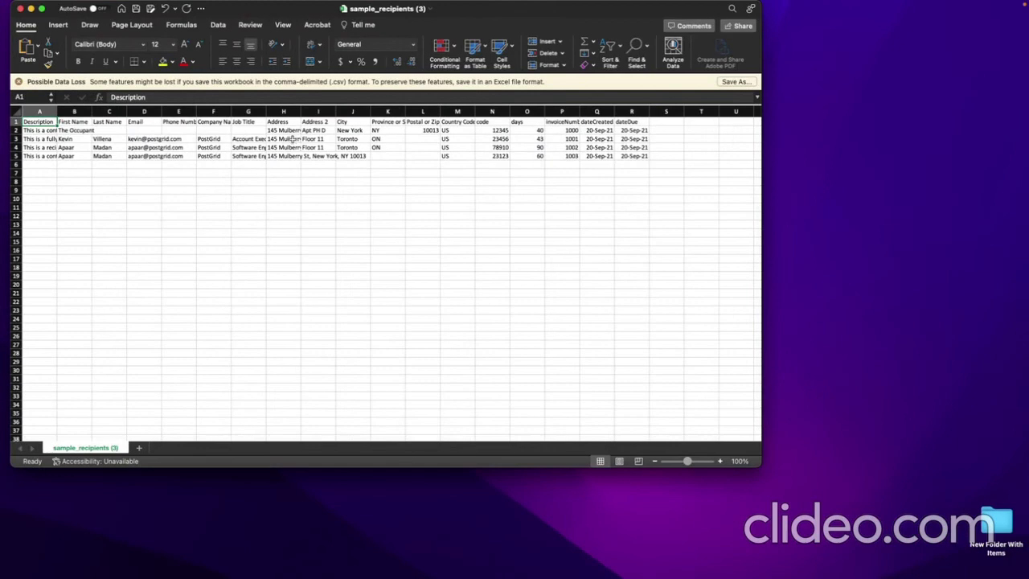
# - Review the address, first name and company name columns of the sample recipients sheet and save the file
pyautogui.moveTo(277, 122); pyautogui.dragTo(354, 157)
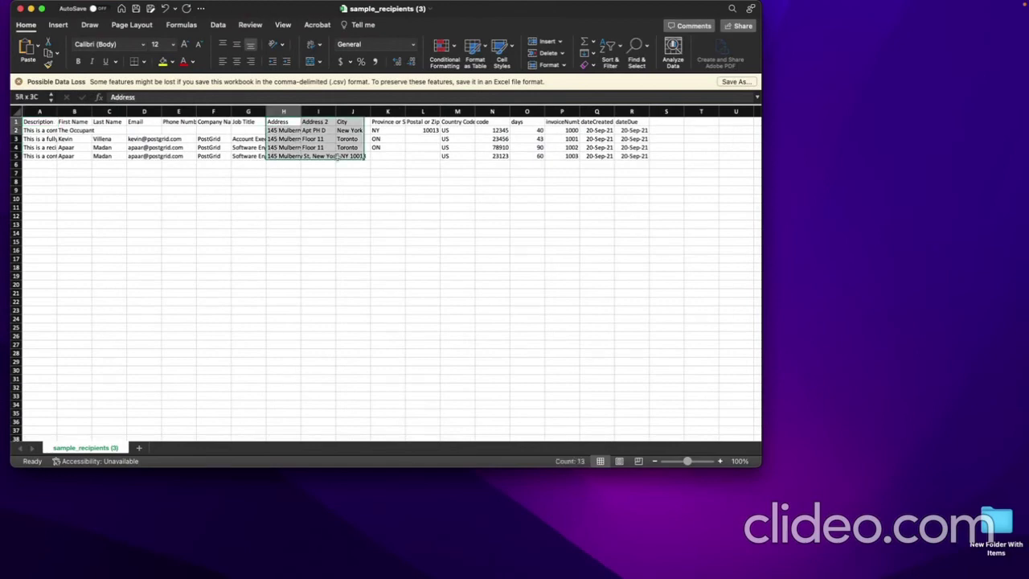
pyautogui.moveTo(61, 122); pyautogui.dragTo(64, 173)
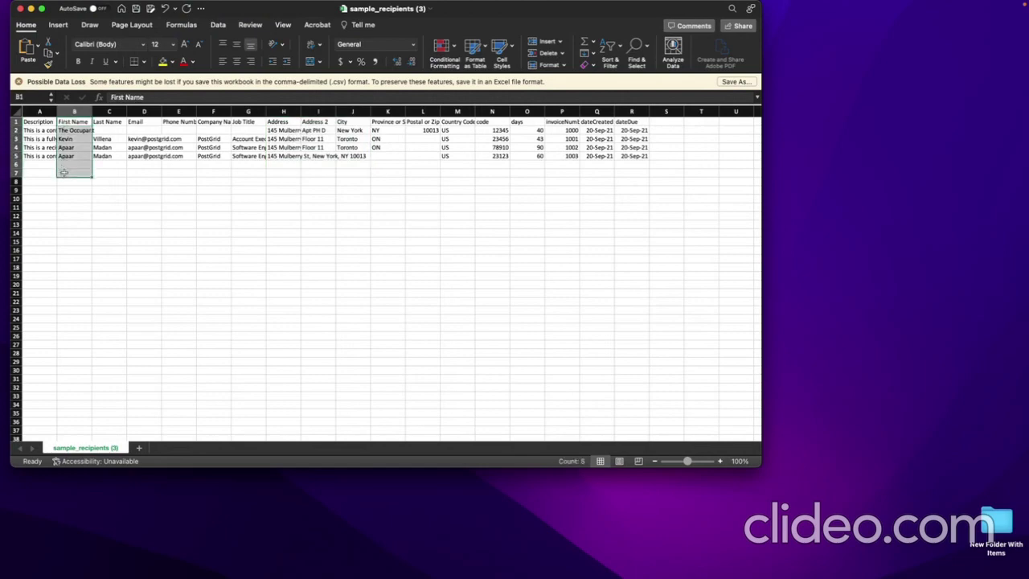
pyautogui.moveTo(213, 122); pyautogui.dragTo(209, 170)
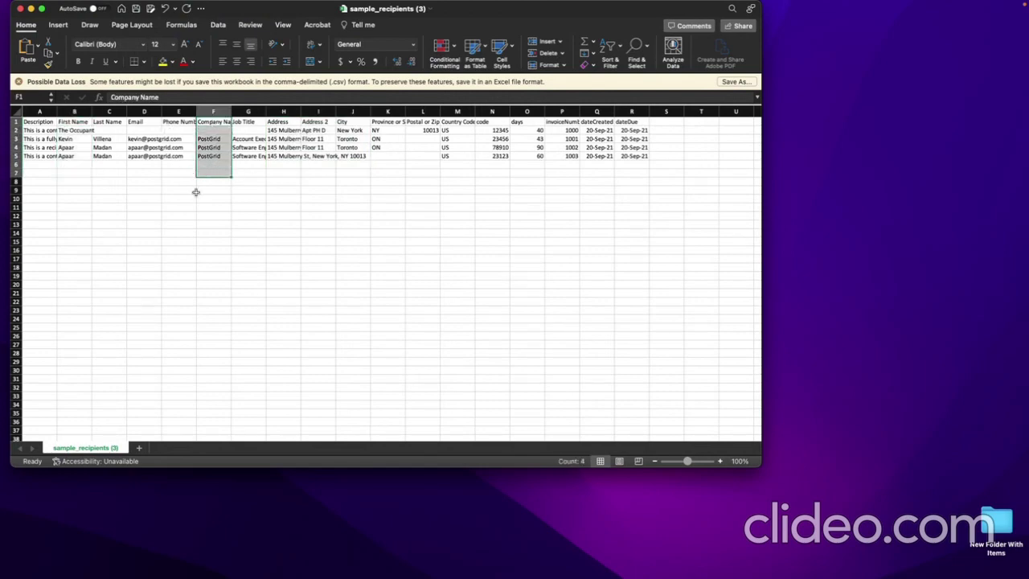
pyautogui.click(137, 10)
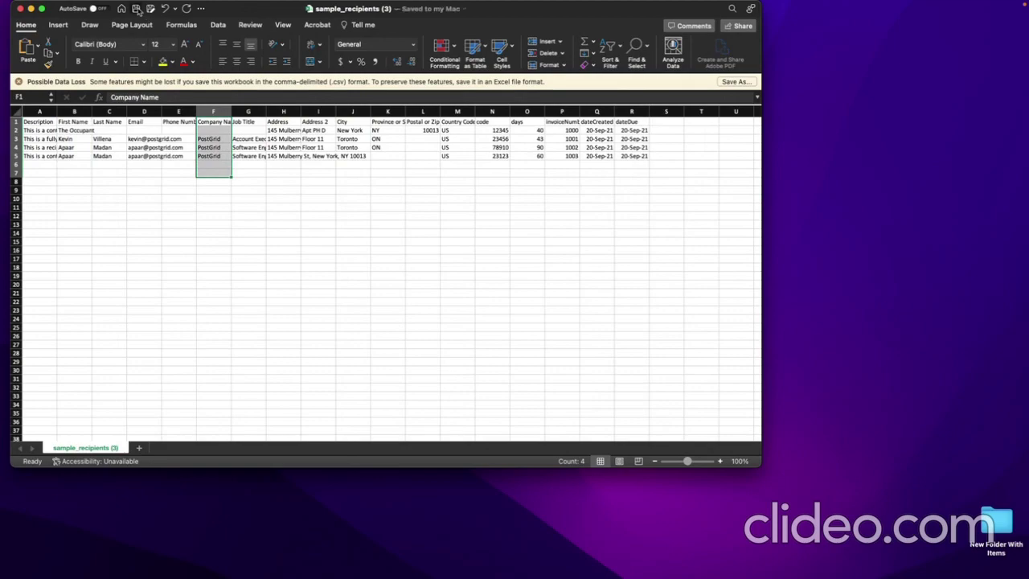
# - Return to PostGrid in the browser and upload sample_recipients (3).csv as the recipients of the postcard order
pyautogui.hotkey('ctrl', 'Left')
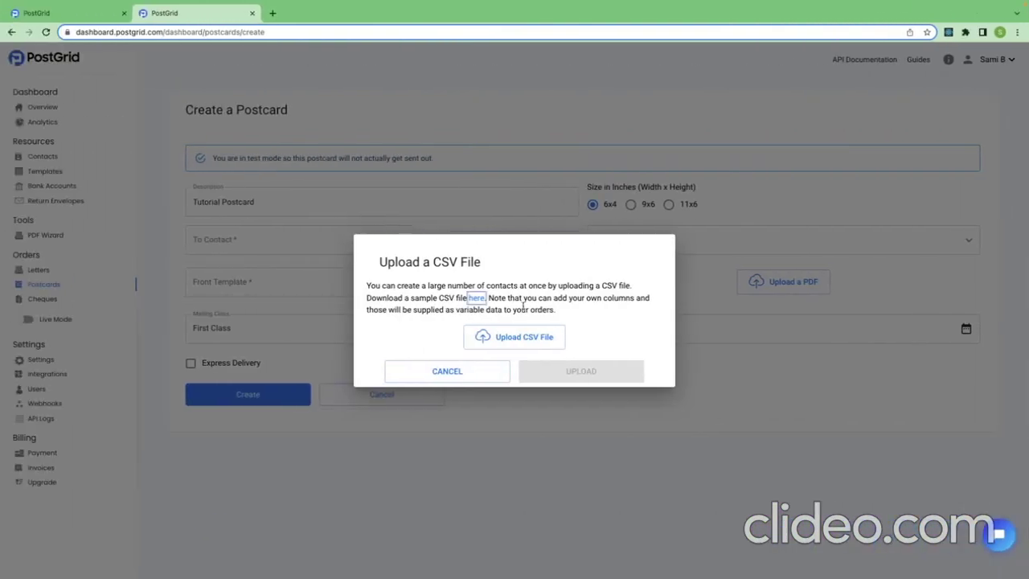
pyautogui.click(529, 343)
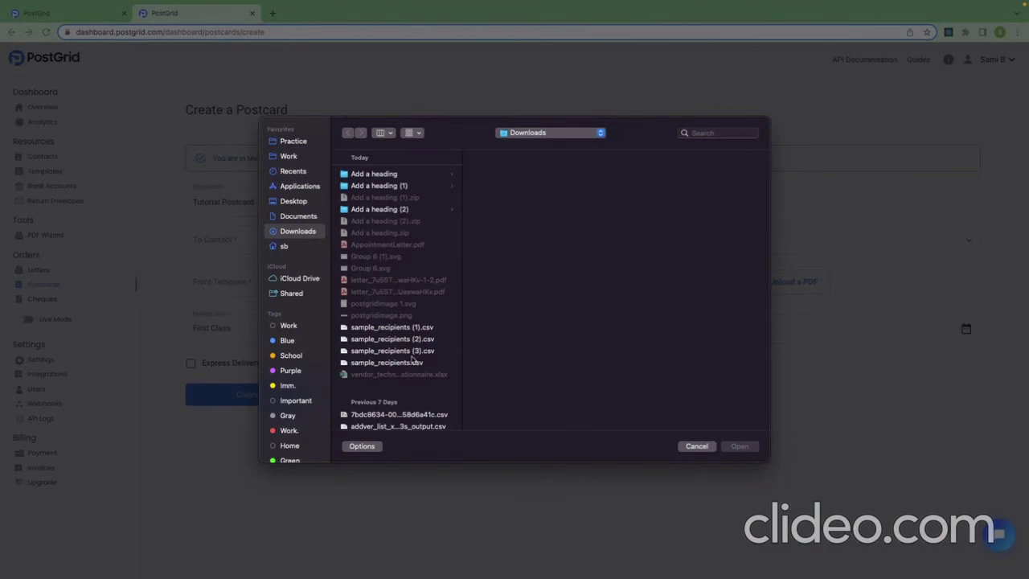
pyautogui.click(394, 362)
pyautogui.doubleClick(418, 351)
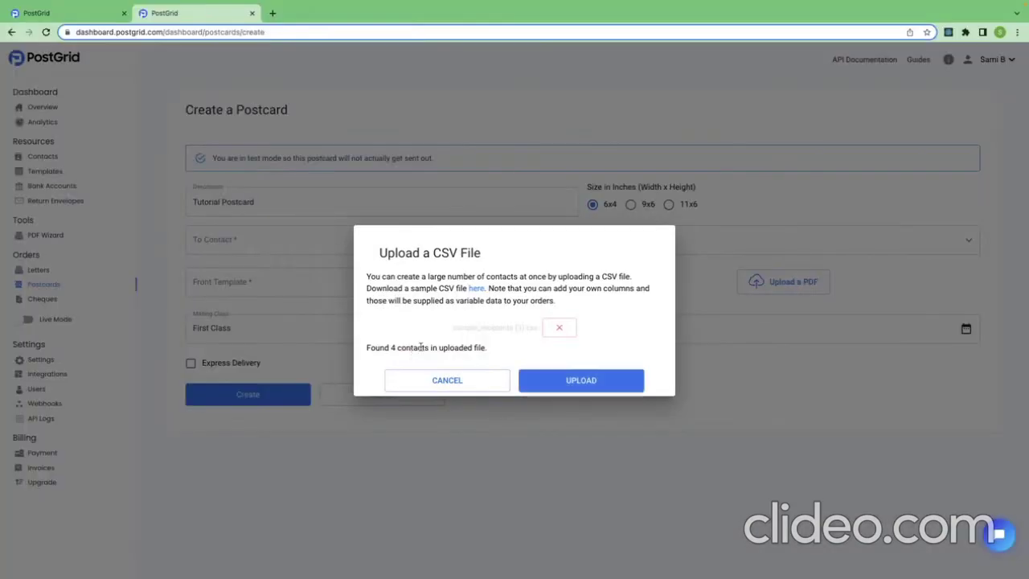
pyautogui.click(564, 381)
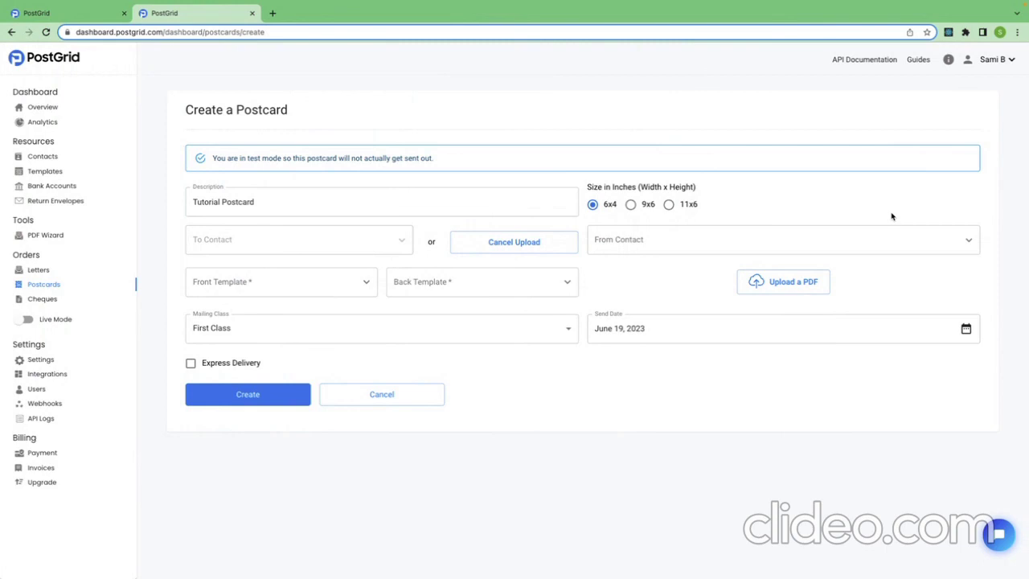
# - Set the postcard size to 9x6 and choose the first existing contact as the sender
pyautogui.click(631, 206)
pyautogui.click(728, 237)
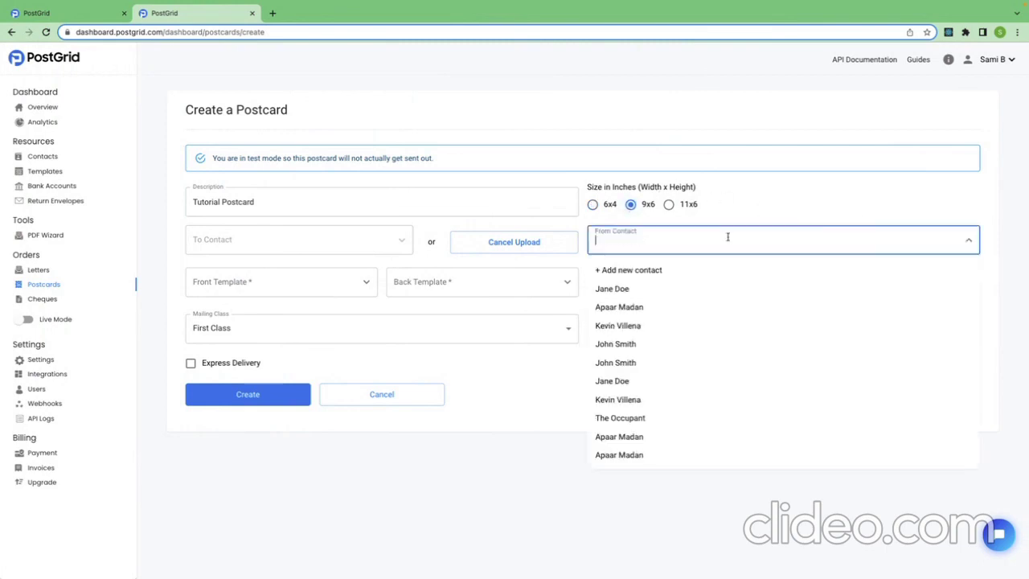
pyautogui.click(639, 289)
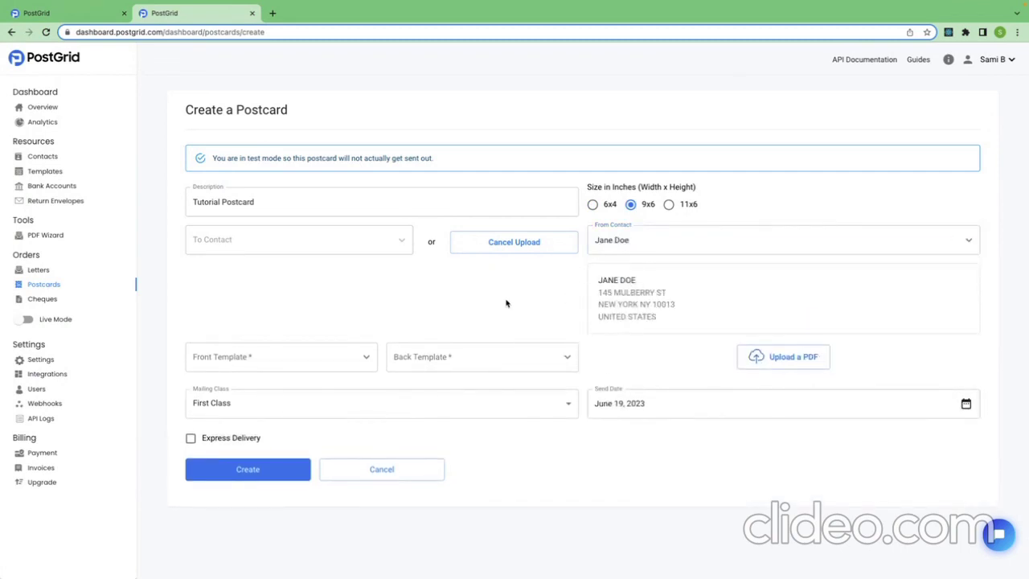
# - Assign "Postcard Tutorial Front-Side" as the front template and "Postcard Tutorial Back-Side" as the back template
pyautogui.click(371, 359)
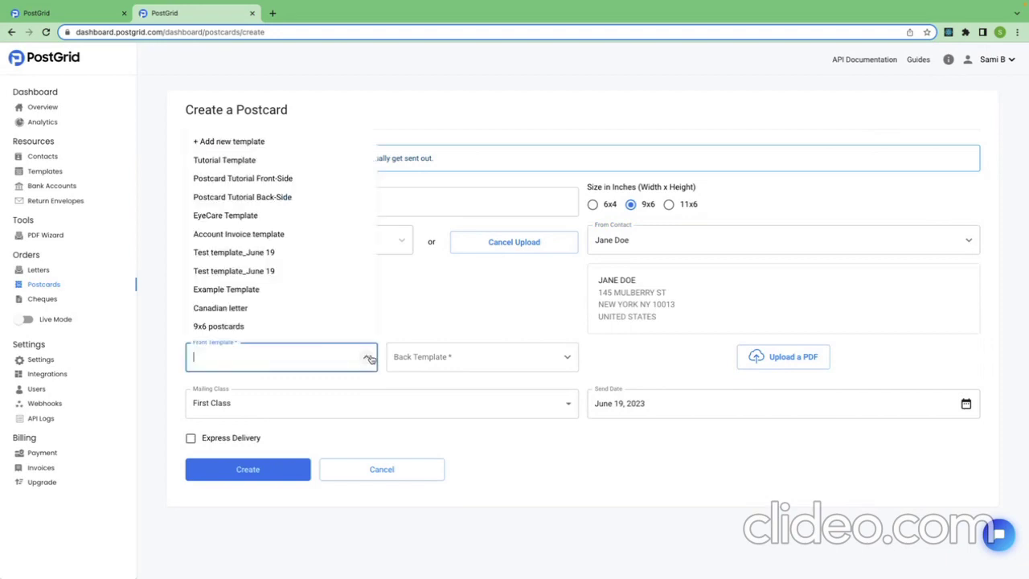
pyautogui.click(324, 178)
pyautogui.click(482, 359)
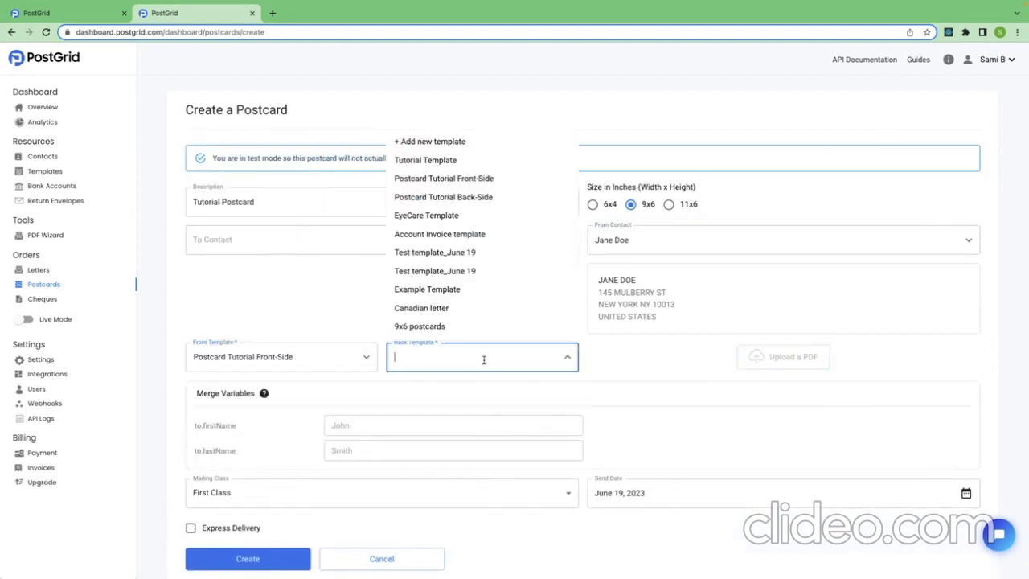
pyautogui.click(507, 197)
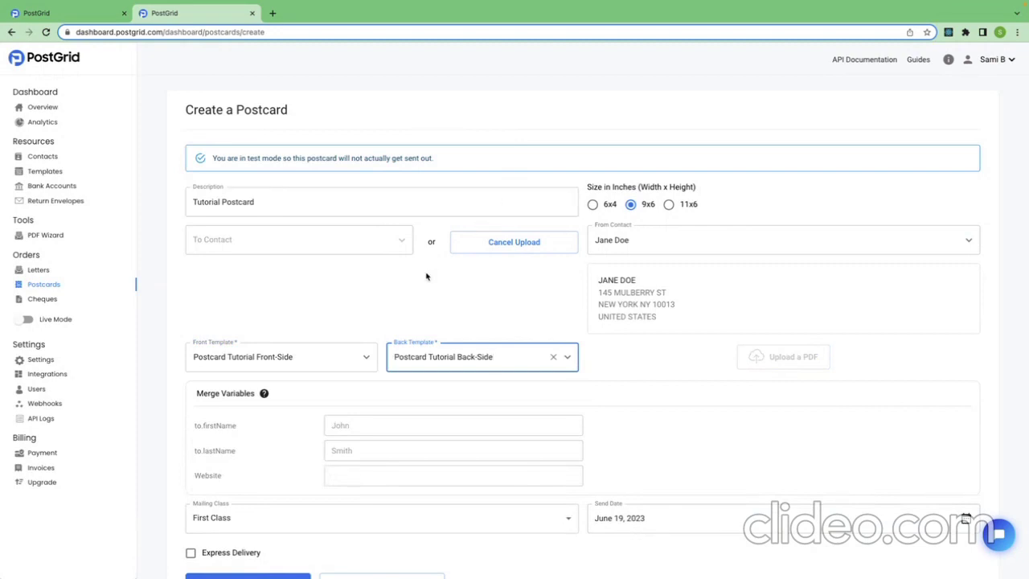
# - Create the postcards with the merge variable fields left blank and download the order report
pyautogui.scroll(-1, 426, 277)
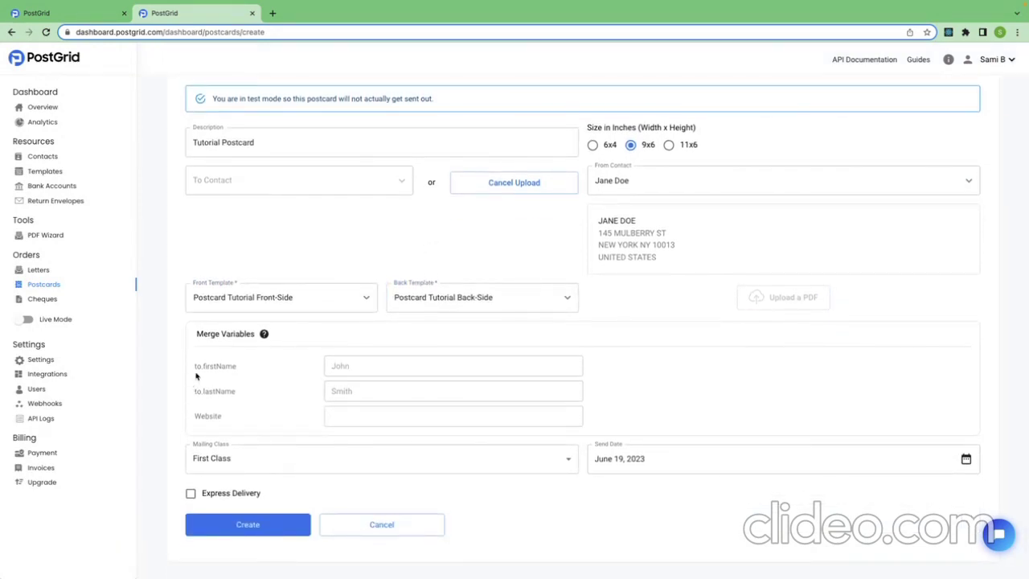
pyautogui.moveTo(194, 368); pyautogui.dragTo(240, 400)
pyautogui.click(240, 400)
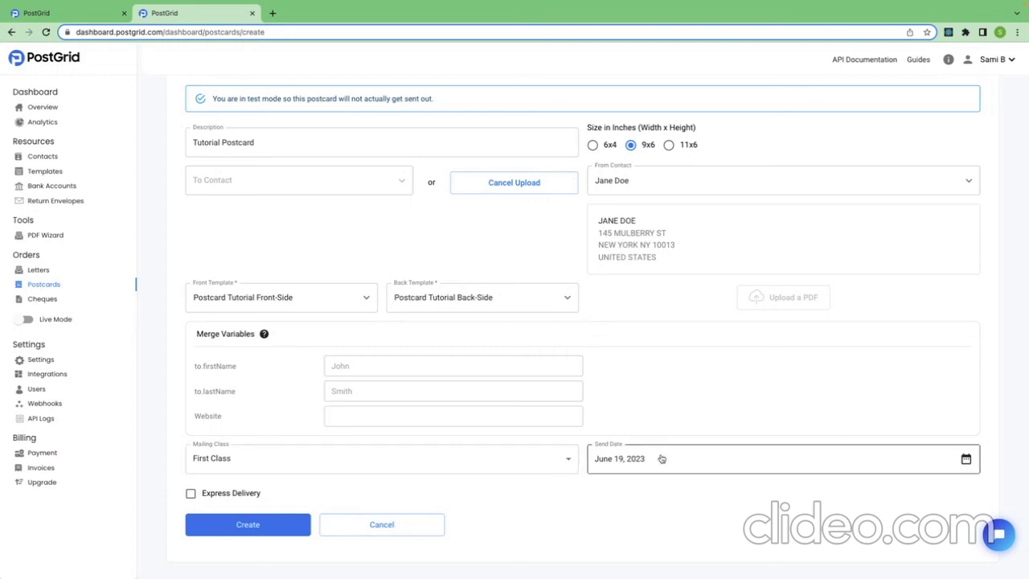
pyautogui.click(241, 526)
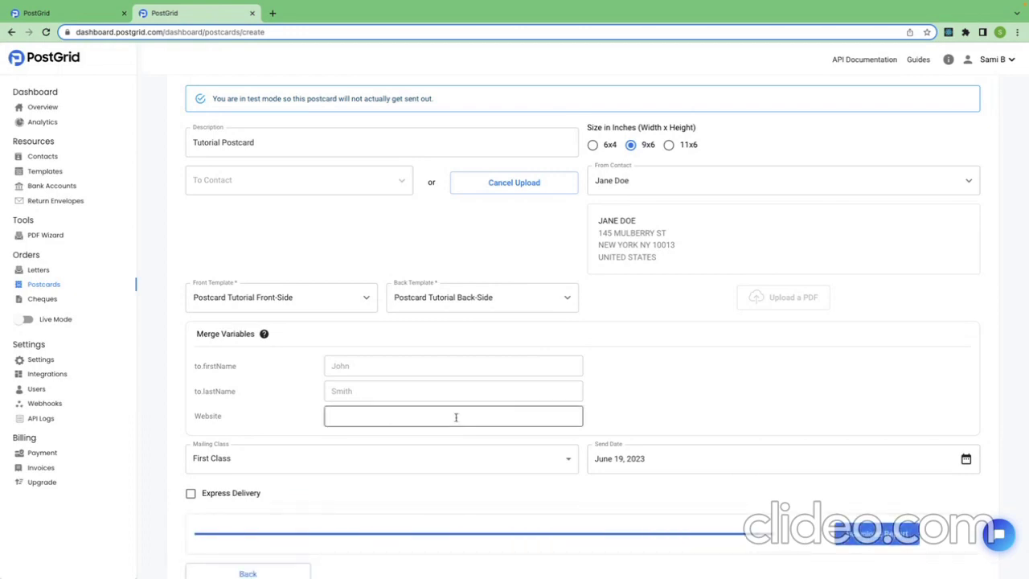
pyautogui.scroll(-1, 520, 447)
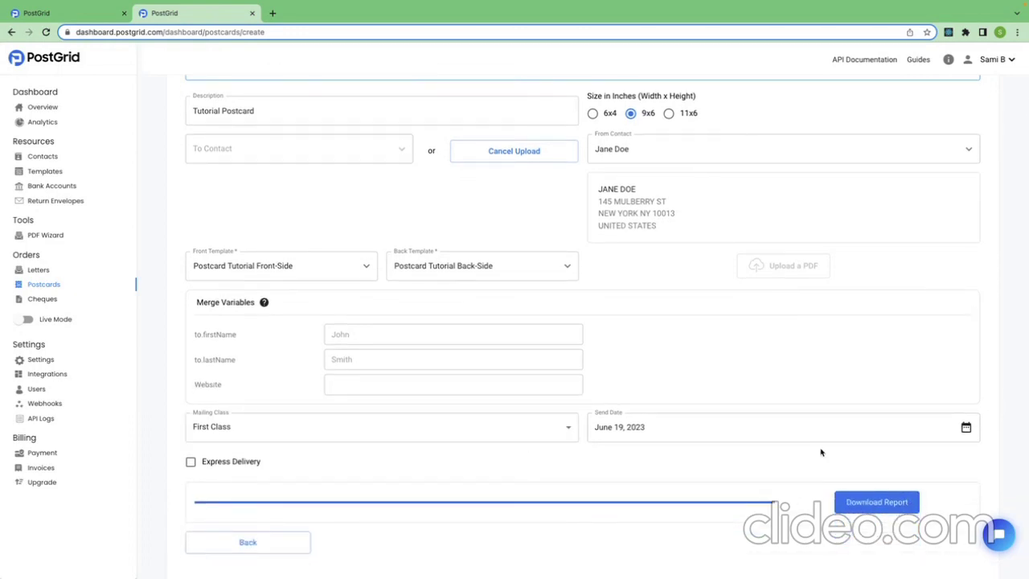
pyautogui.click(893, 508)
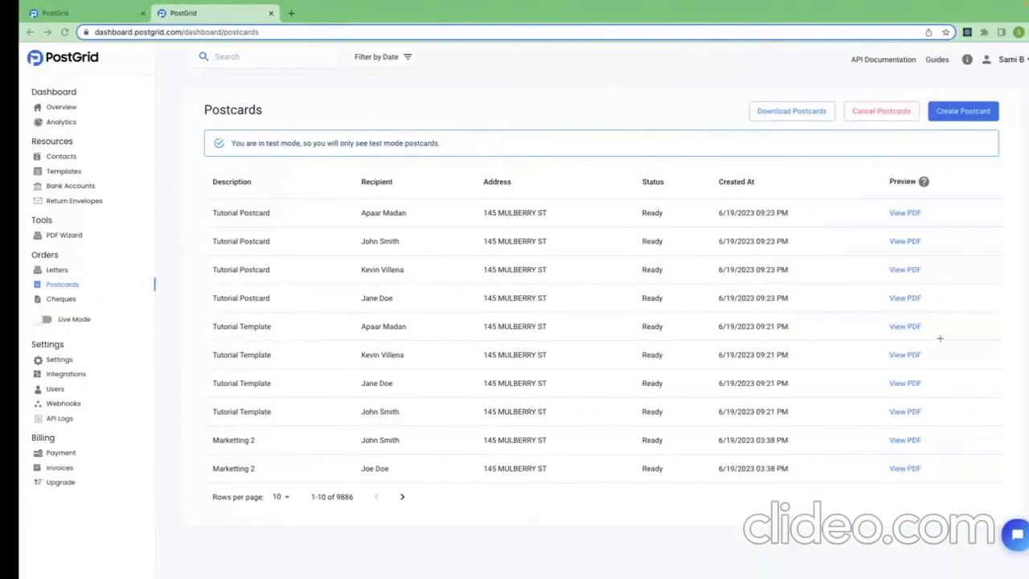
# - Open the topmost Tutorial Postcard order from the postcards list and examine the personalized text in its PDF
pyautogui.click(53, 287)
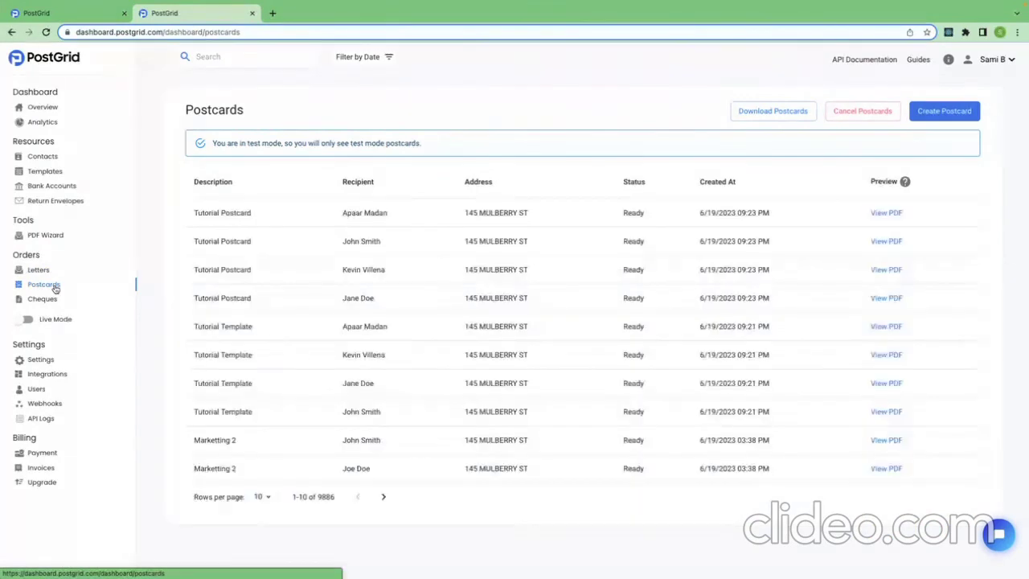
pyautogui.click(613, 217)
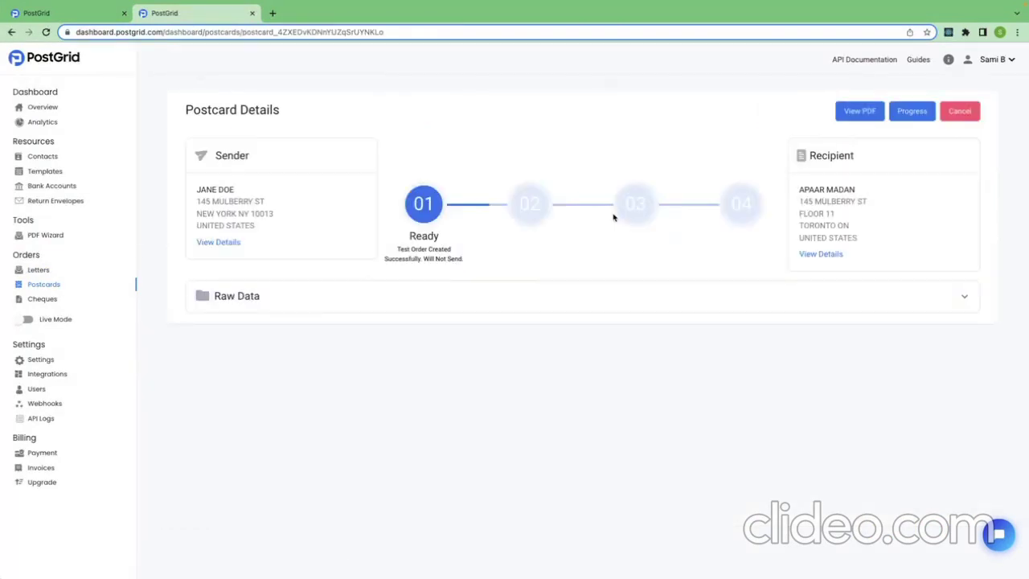
pyautogui.click(860, 111)
pyautogui.click(332, 13)
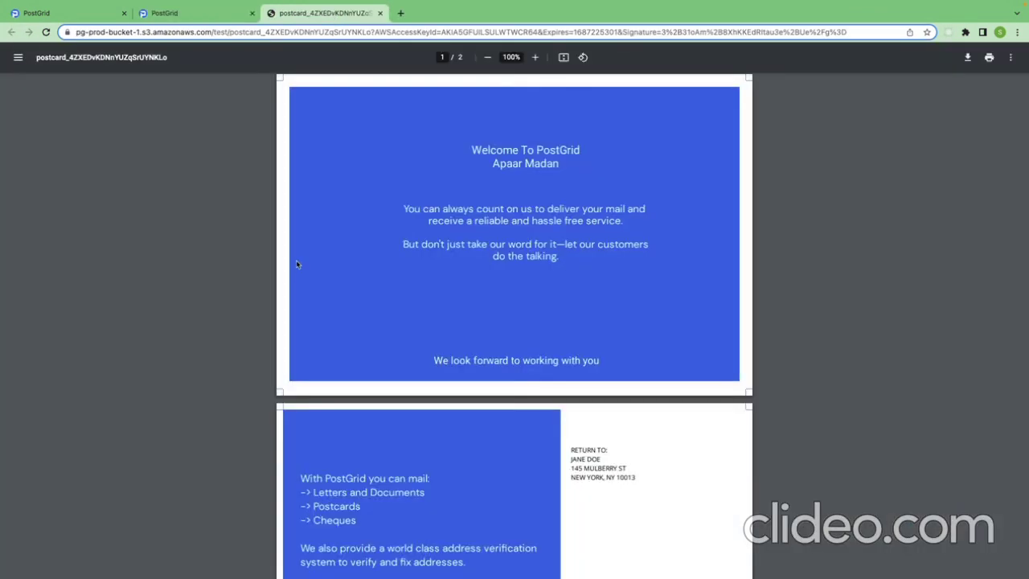
pyautogui.keyDown('ctrl'); pyautogui.scroll(5, 478, 182); pyautogui.keyUp('ctrl')
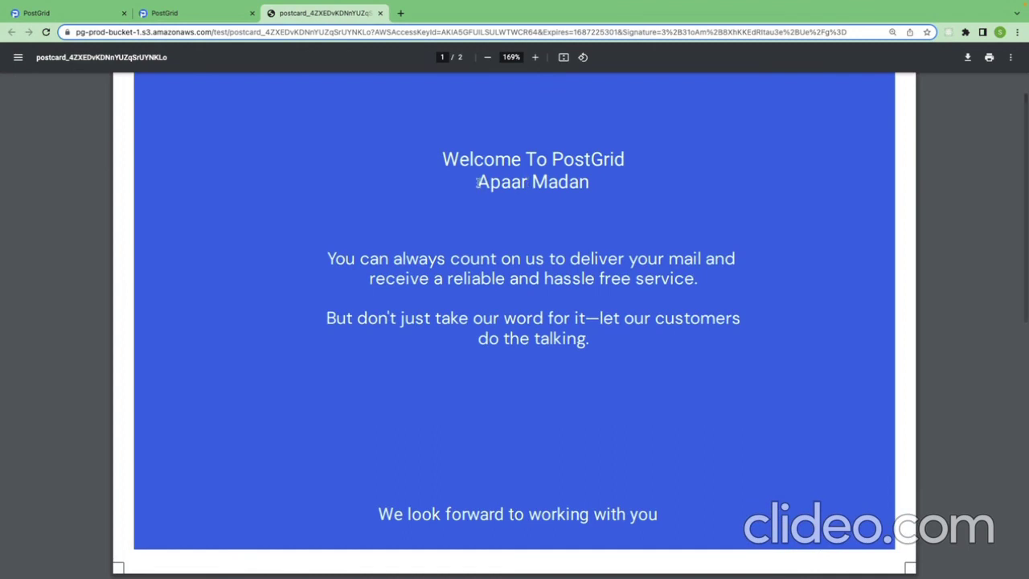
# - Review the recipient's name on the front of the postcard PDF and the website address on its back page
pyautogui.moveTo(478, 181); pyautogui.dragTo(531, 183)
pyautogui.click(563, 190)
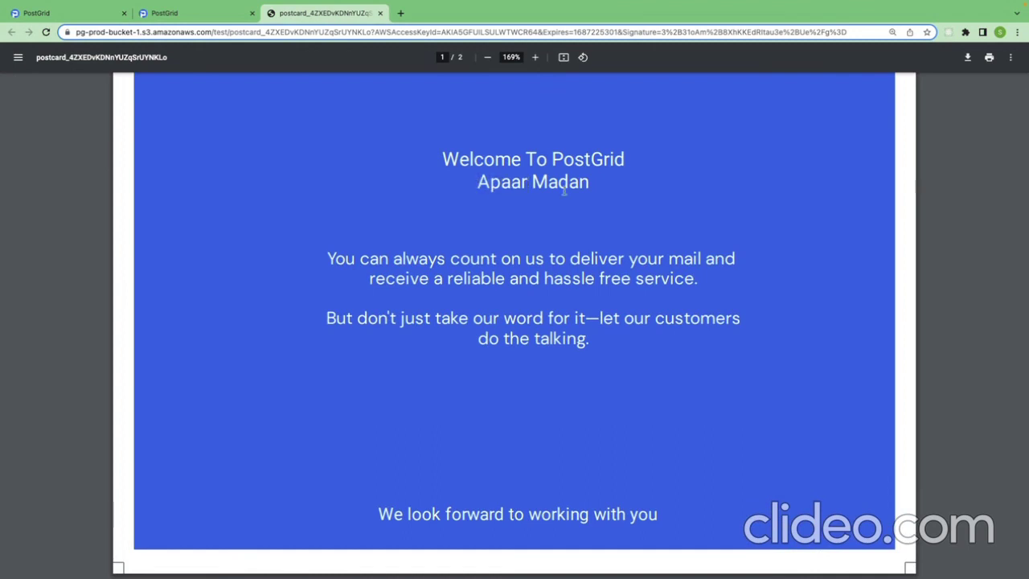
pyautogui.keyDown('ctrl'); pyautogui.scroll(-1, 556, 227); pyautogui.keyUp('ctrl')
pyautogui.scroll(-3, 555, 226)
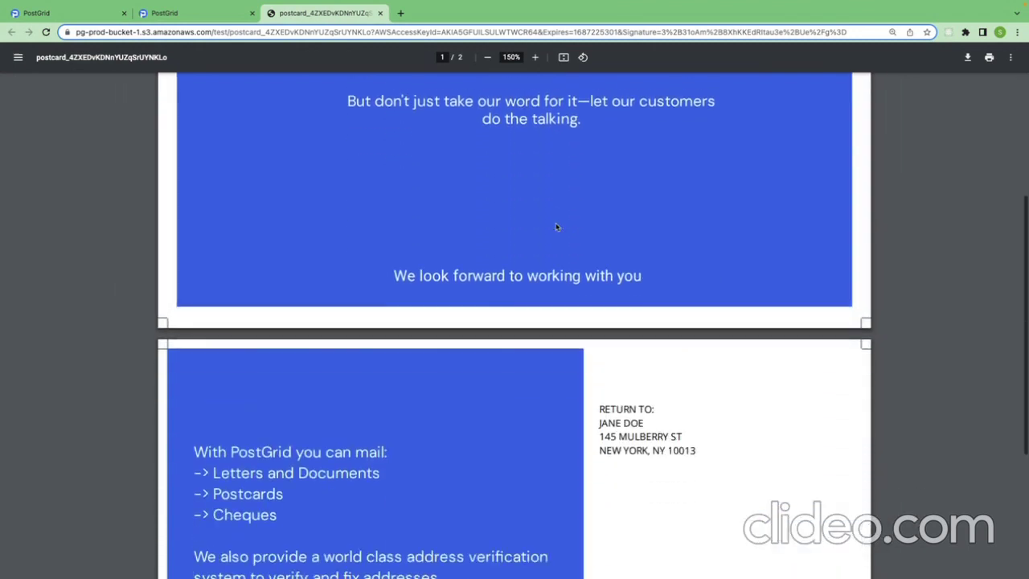
pyautogui.scroll(-3, 555, 227)
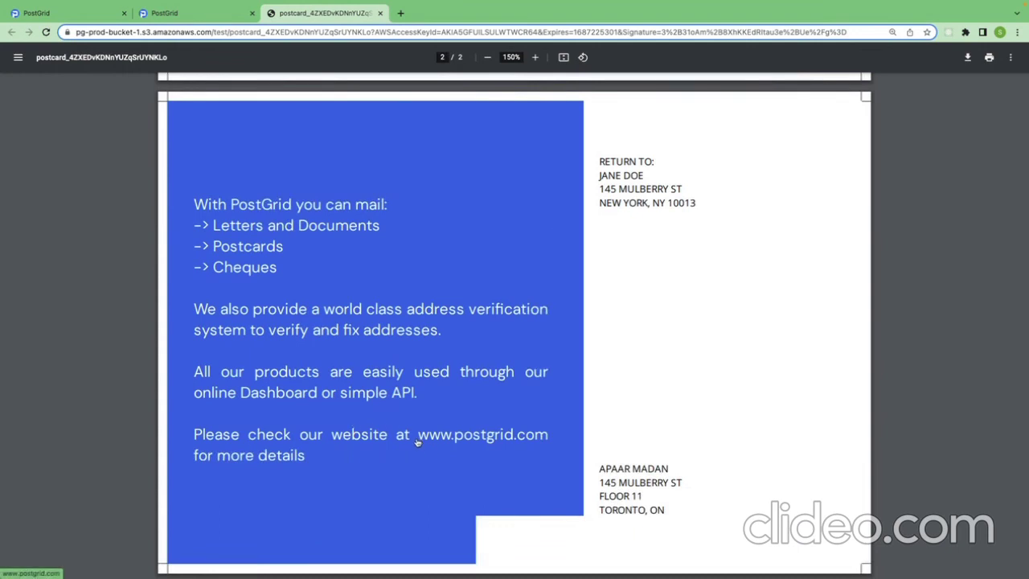
pyautogui.moveTo(413, 435); pyautogui.dragTo(544, 439)
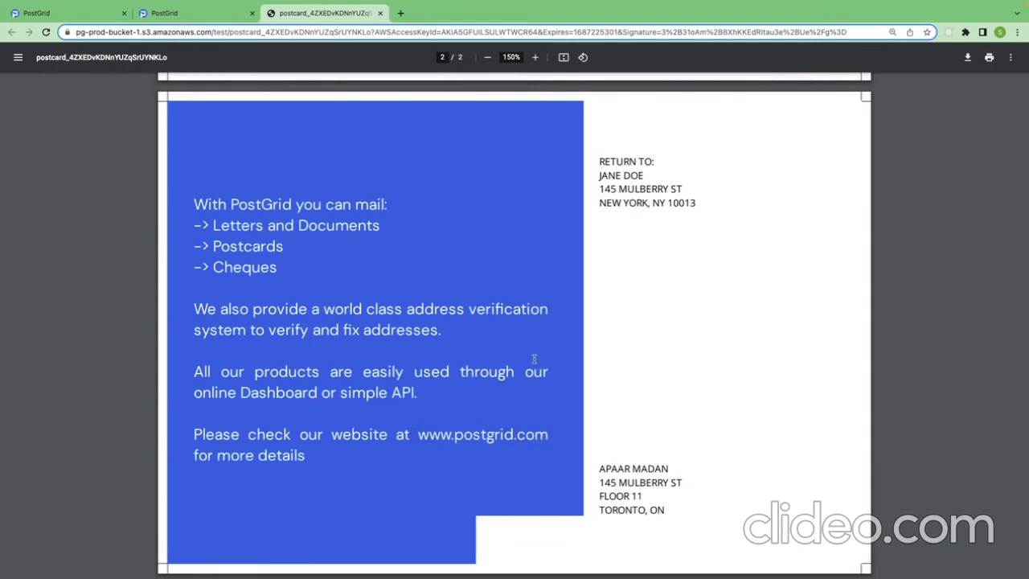
# - Return to the postcard's details page and examine the order's raw data, including its ID, then collapse that section
pyautogui.click(212, 14)
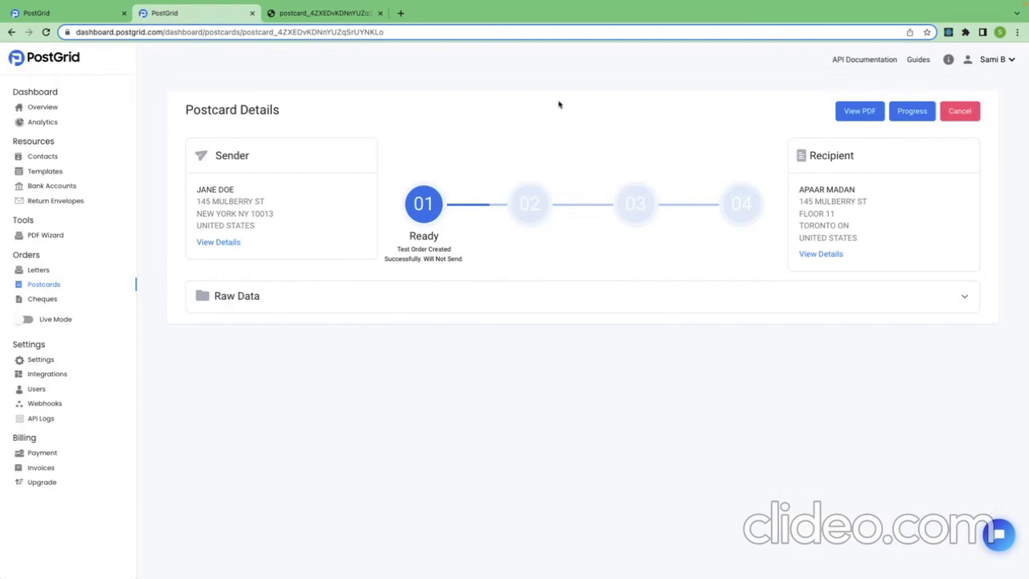
pyautogui.click(402, 299)
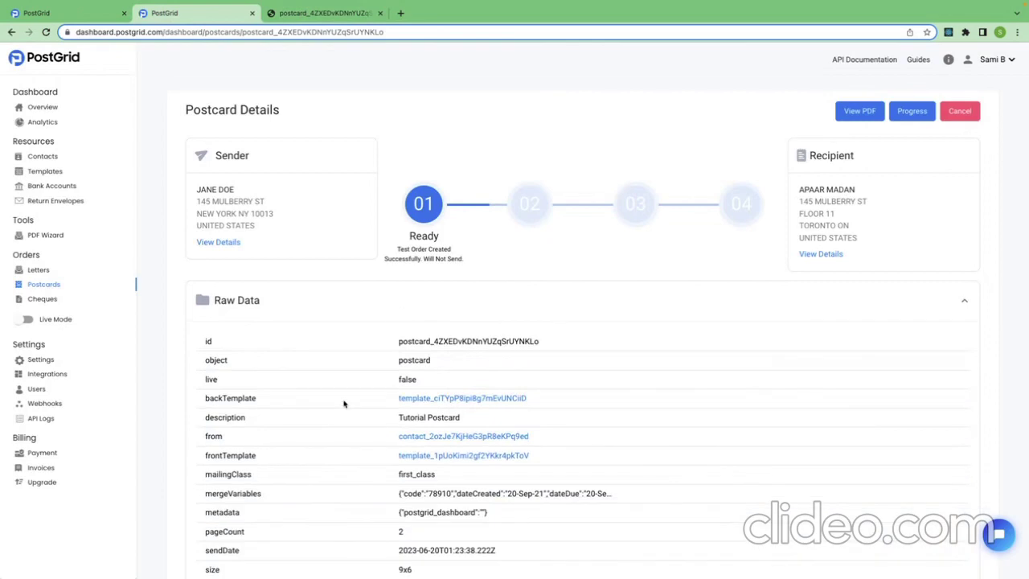
pyautogui.scroll(-3, 344, 403)
pyautogui.doubleClick(449, 218)
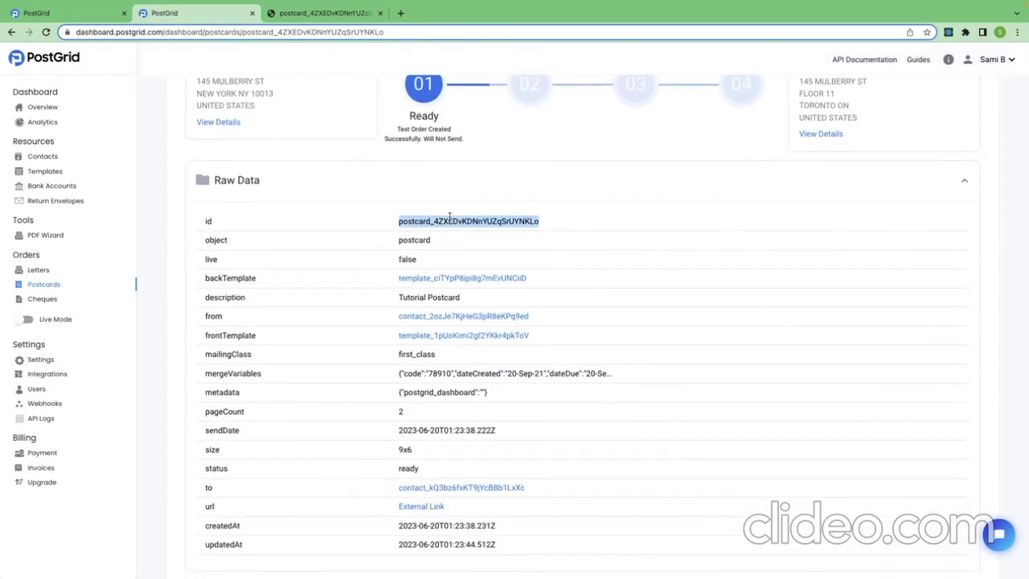
pyautogui.click(436, 186)
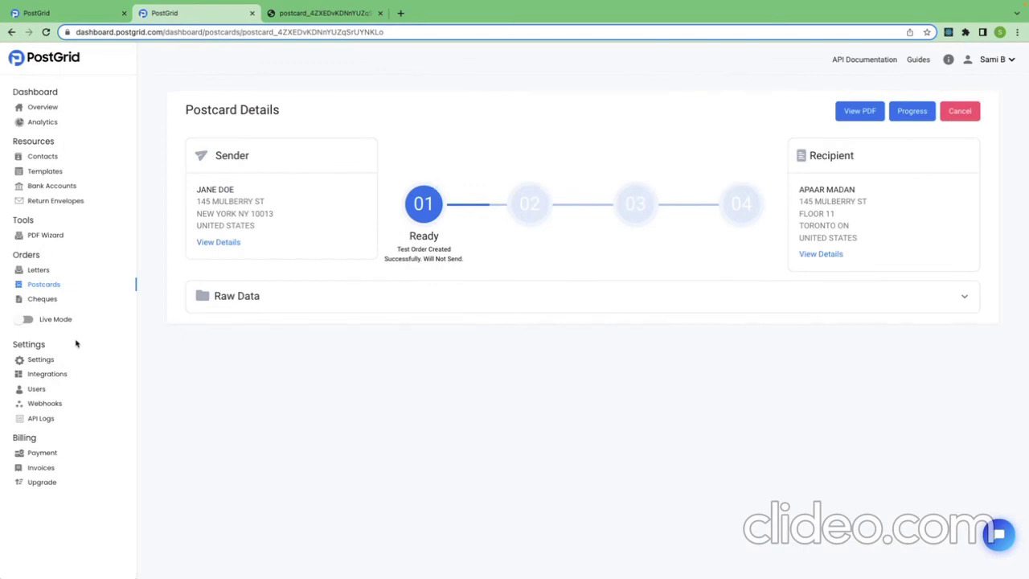
# - Advance the test postcard order through the Printing and Processed stages to Completed
pyautogui.click(912, 113)
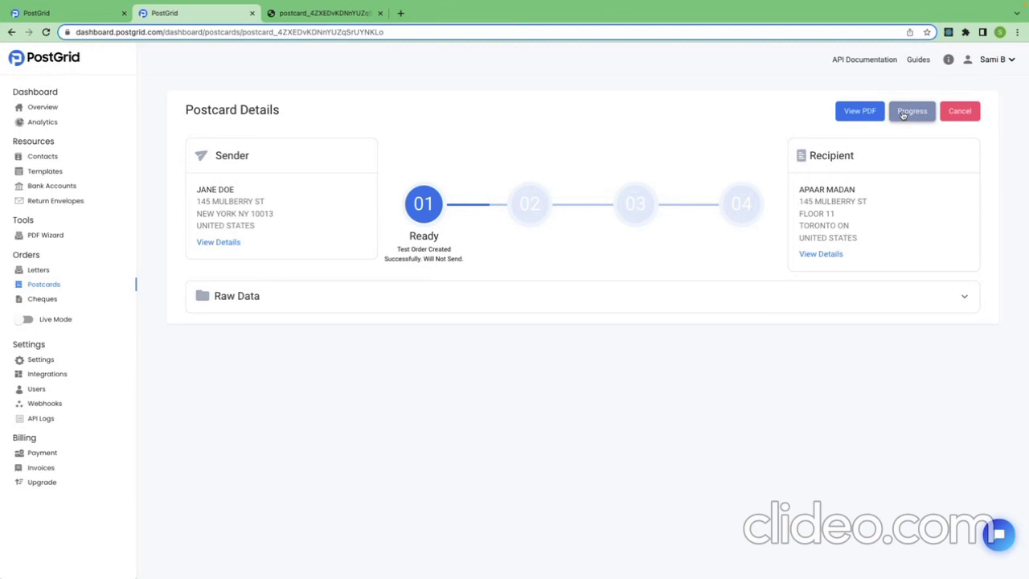
pyautogui.moveTo(451, 267); pyautogui.dragTo(480, 263)
pyautogui.click(480, 263)
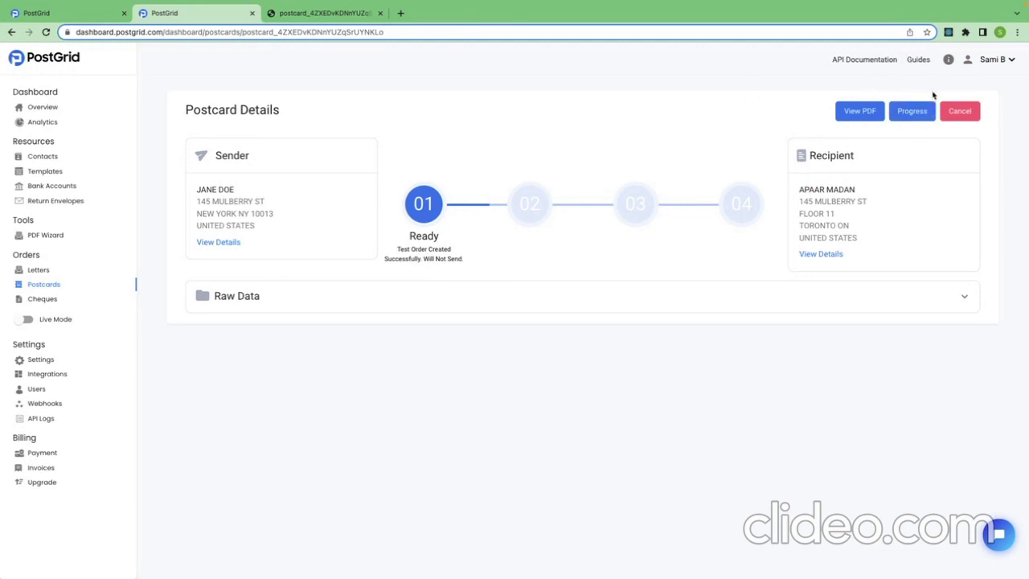
pyautogui.click(921, 116)
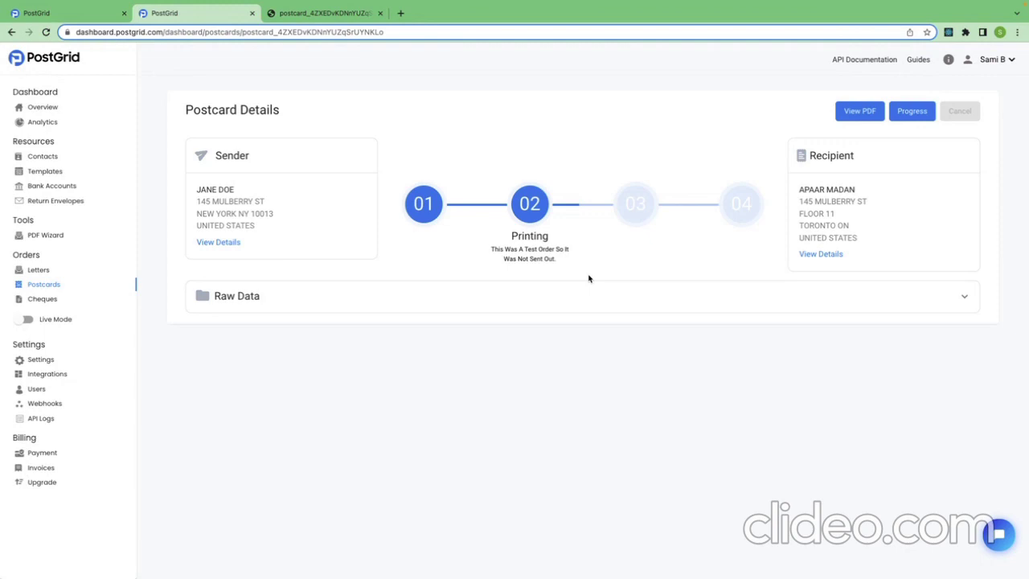
pyautogui.click(912, 110)
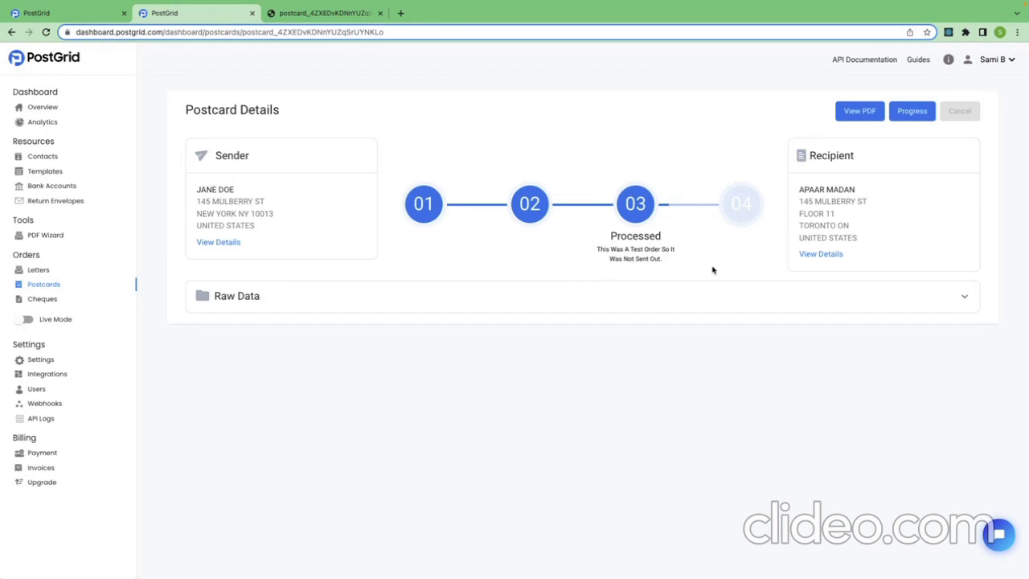
pyautogui.click(926, 119)
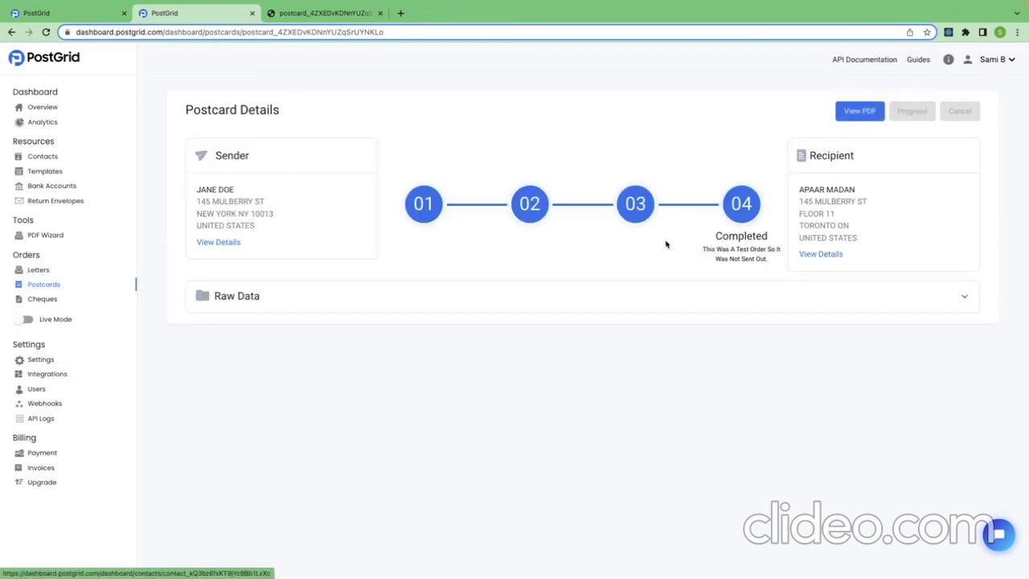